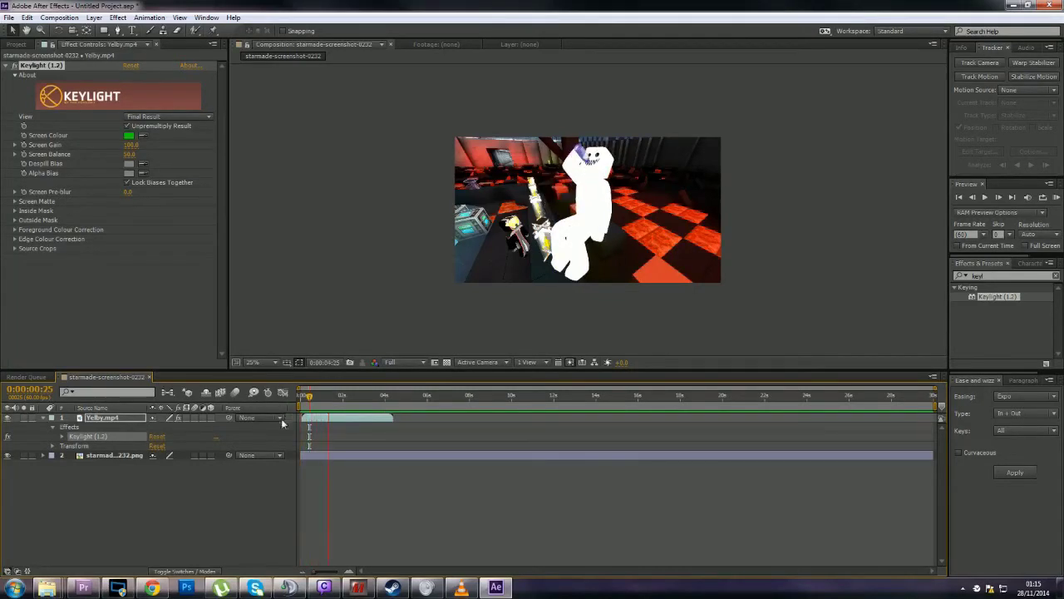
Show the Yelby.mp4 layer's transform properties and align the clip's start with the beginning of the timeline
{"action": "left_click", "coordinate": [54, 446]}
{"action": "left_click", "coordinate": [52, 446]}
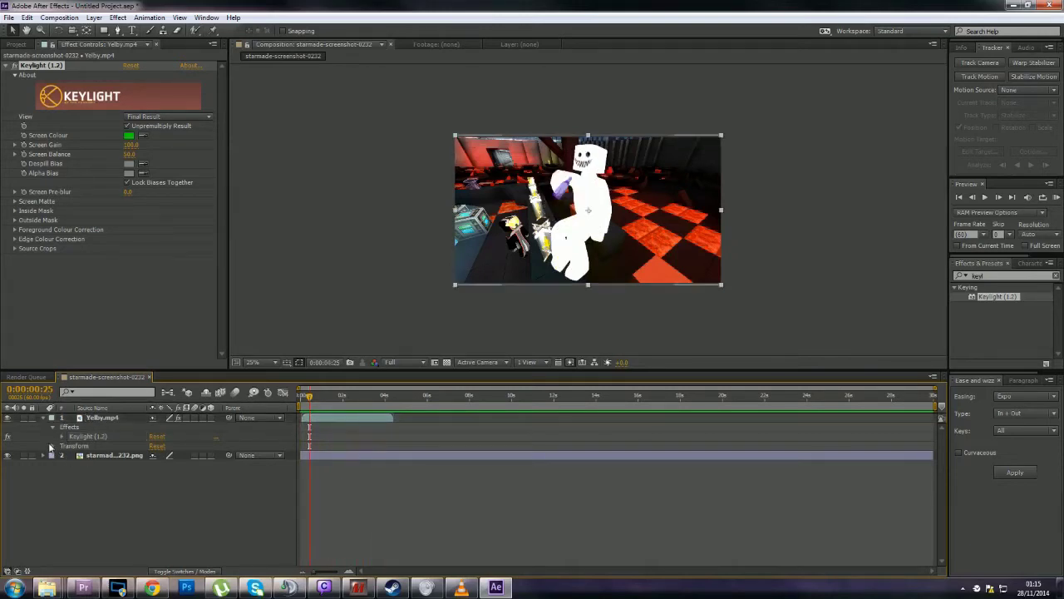
{"action": "left_click_drag", "start_coordinate": [309, 399], "coordinate": [298, 403]}
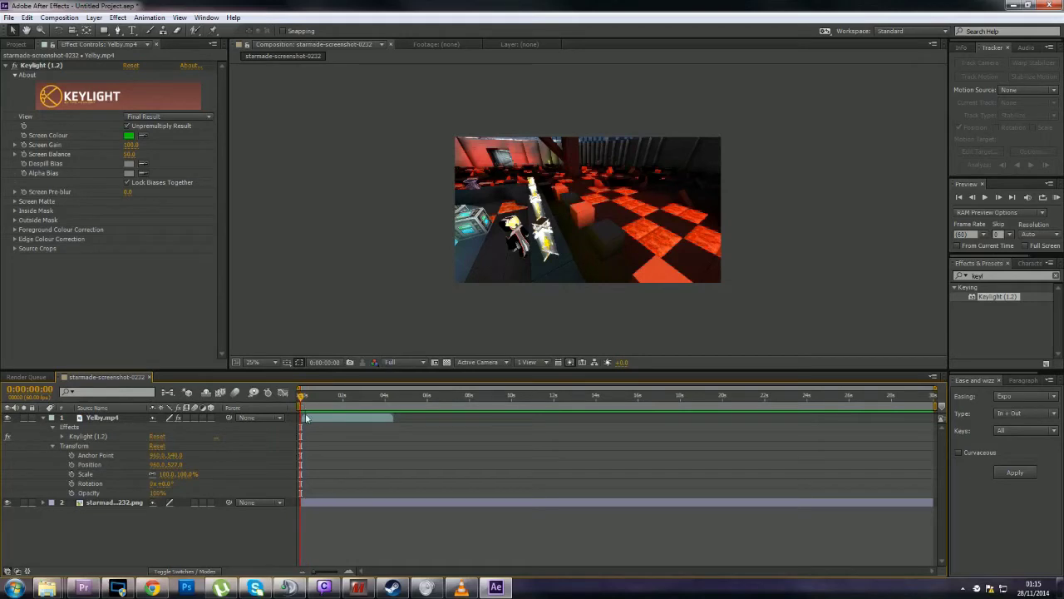
{"action": "left_click", "coordinate": [305, 420]}
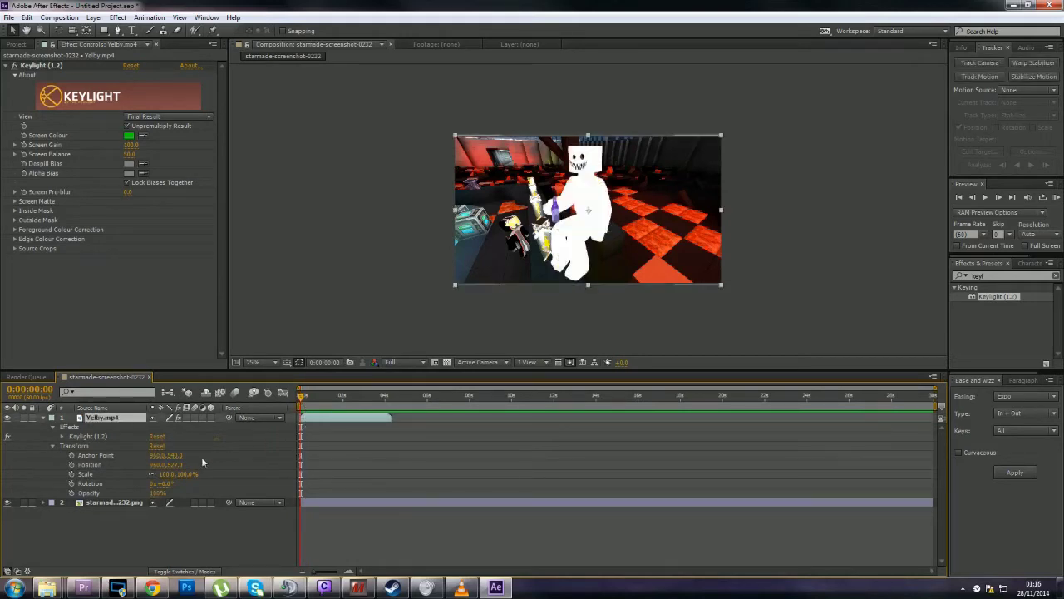
Scale the Yelby.mp4 layer to 32% and seat the character on the red stool, with anchor point about 1072, 669 and position about 912, 513
{"action": "mouse_move", "coordinate": [184, 474]}
{"action": "left_mouse_down"}
{"action": "mouse_move", "coordinate": [158, 474]}
{"action": "mouse_move", "coordinate": [179, 456]}
{"action": "mouse_move", "coordinate": [224, 457]}
{"action": "mouse_move", "coordinate": [178, 455]}
{"action": "mouse_move", "coordinate": [211, 455]}
{"action": "left_mouse_up"}
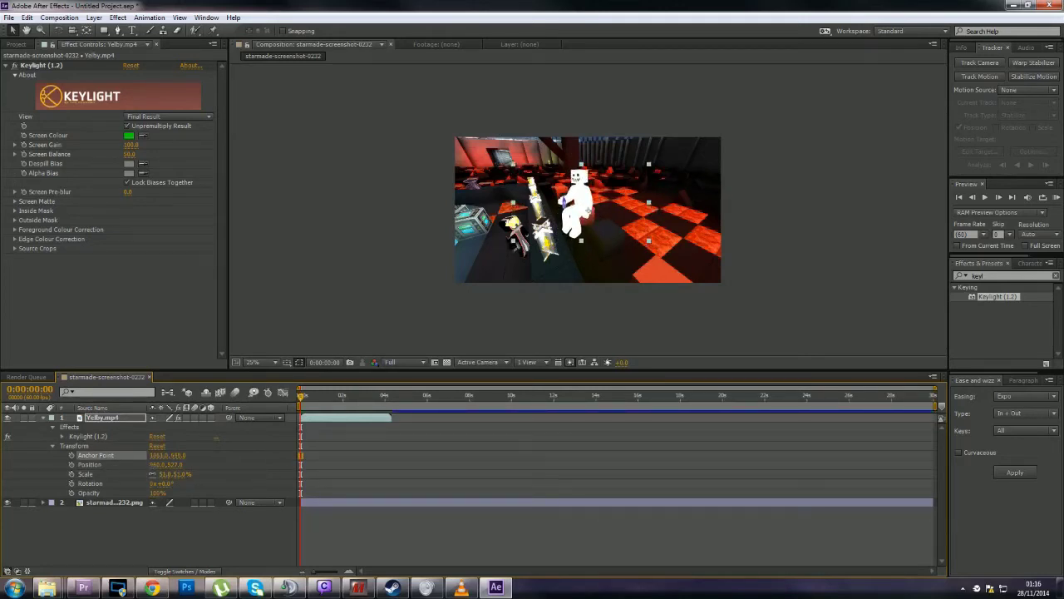
{"action": "left_click_drag", "start_coordinate": [145, 456], "coordinate": [178, 464]}
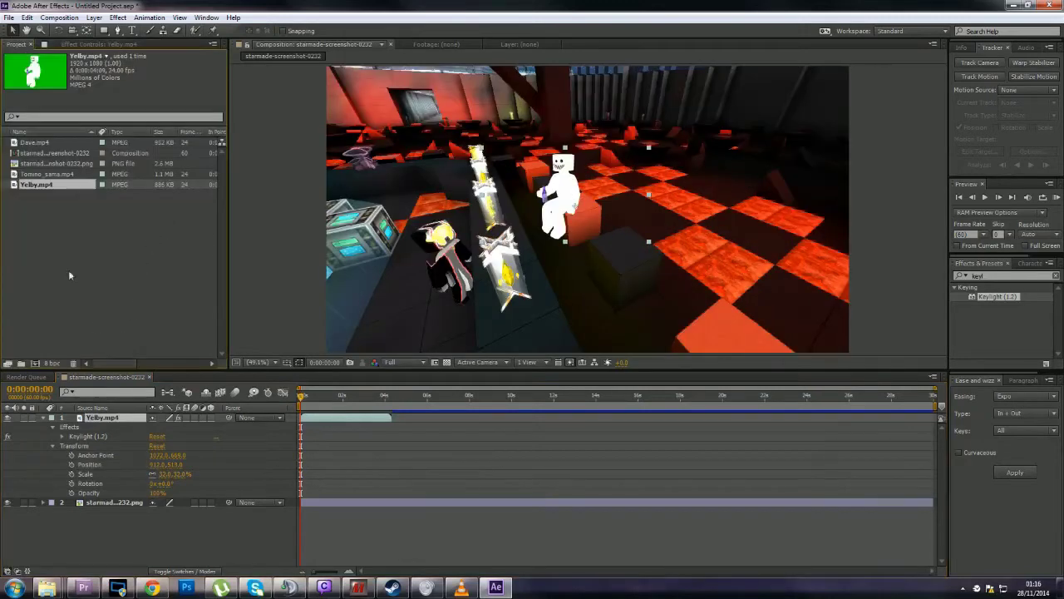
Add Tomino_sama.mp4 to the composition above Yelby.mp4 and remove its green background with Keylight
{"action": "left_click_drag", "start_coordinate": [19, 175], "coordinate": [18, 175]}
{"action": "left_click_drag", "start_coordinate": [19, 175], "coordinate": [98, 297]}
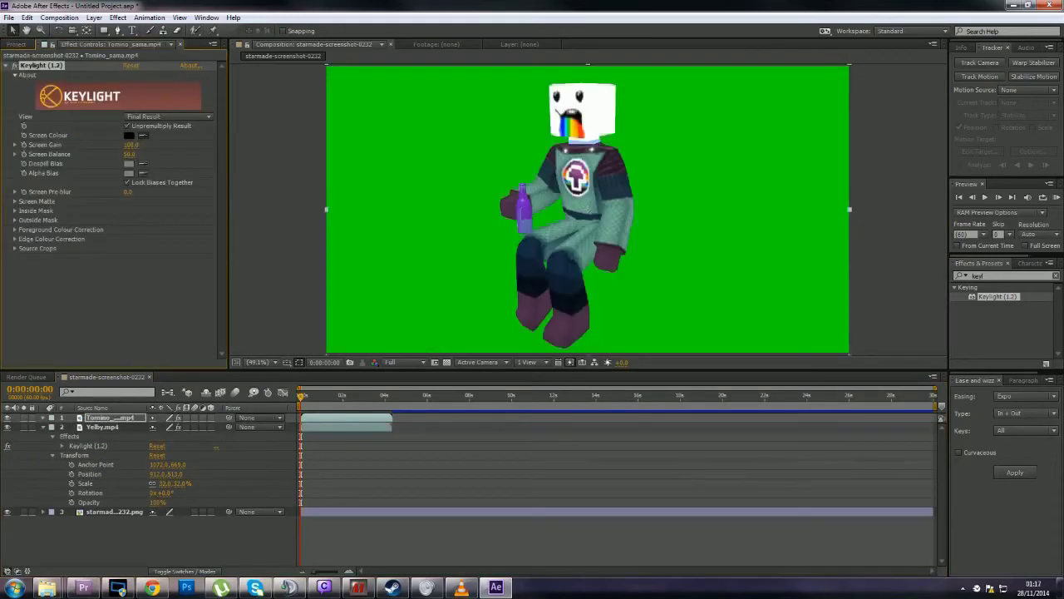
{"action": "left_click", "coordinate": [143, 135]}
{"action": "left_click", "coordinate": [382, 170]}
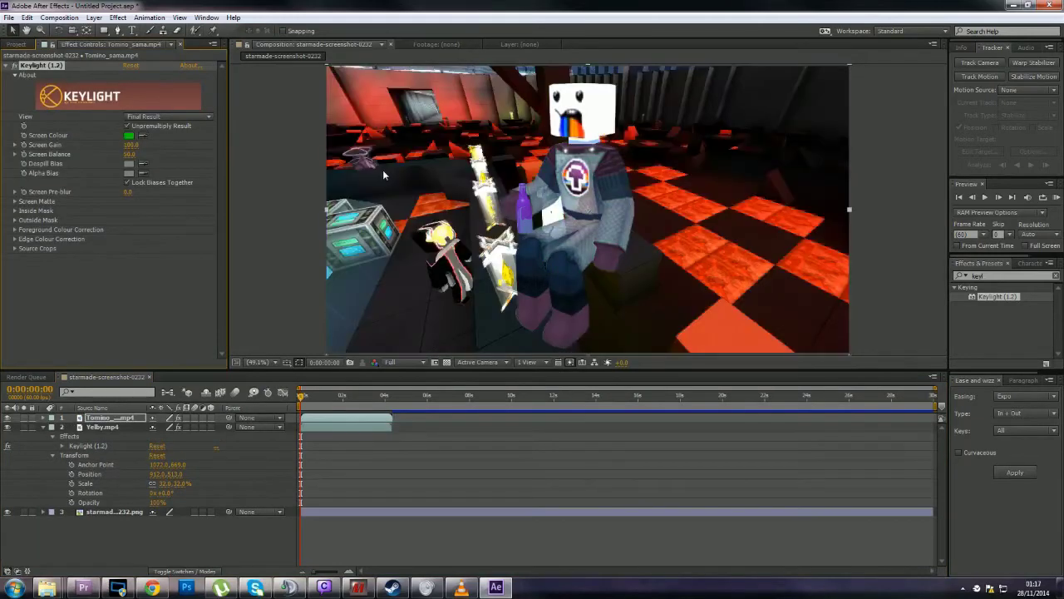
Scale the Tomino_sama.mp4 layer to 45% and seat the character on the nearest stool at position about 1053, 635
{"action": "left_click", "coordinate": [44, 417]}
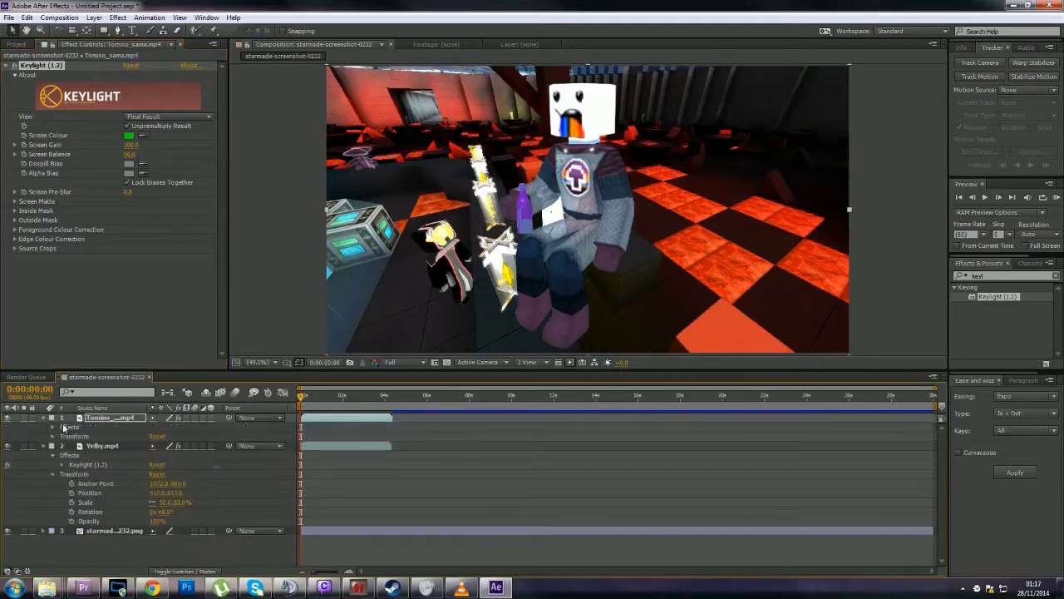
{"action": "left_click", "coordinate": [52, 437]}
{"action": "left_click_drag", "start_coordinate": [175, 455], "coordinate": [239, 454]}
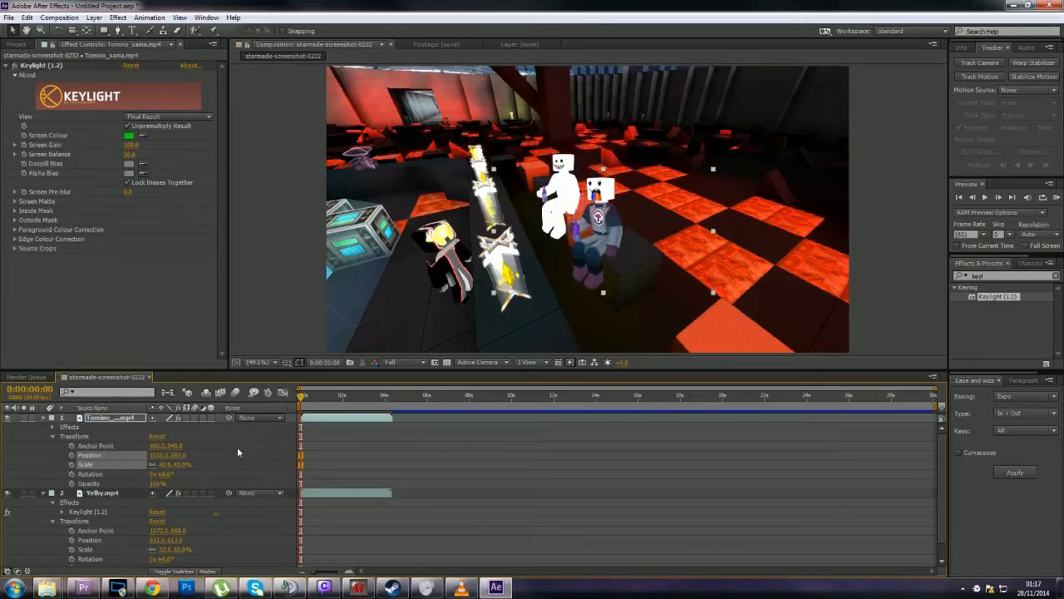
{"action": "mouse_move", "coordinate": [165, 464]}
{"action": "left_mouse_down"}
{"action": "mouse_move", "coordinate": [177, 464]}
{"action": "mouse_move", "coordinate": [163, 455]}
{"action": "mouse_move", "coordinate": [186, 455]}
{"action": "mouse_move", "coordinate": [142, 455]}
{"action": "mouse_move", "coordinate": [197, 455]}
{"action": "mouse_move", "coordinate": [141, 455]}
{"action": "mouse_move", "coordinate": [188, 455]}
{"action": "mouse_move", "coordinate": [163, 465]}
{"action": "left_mouse_up"}
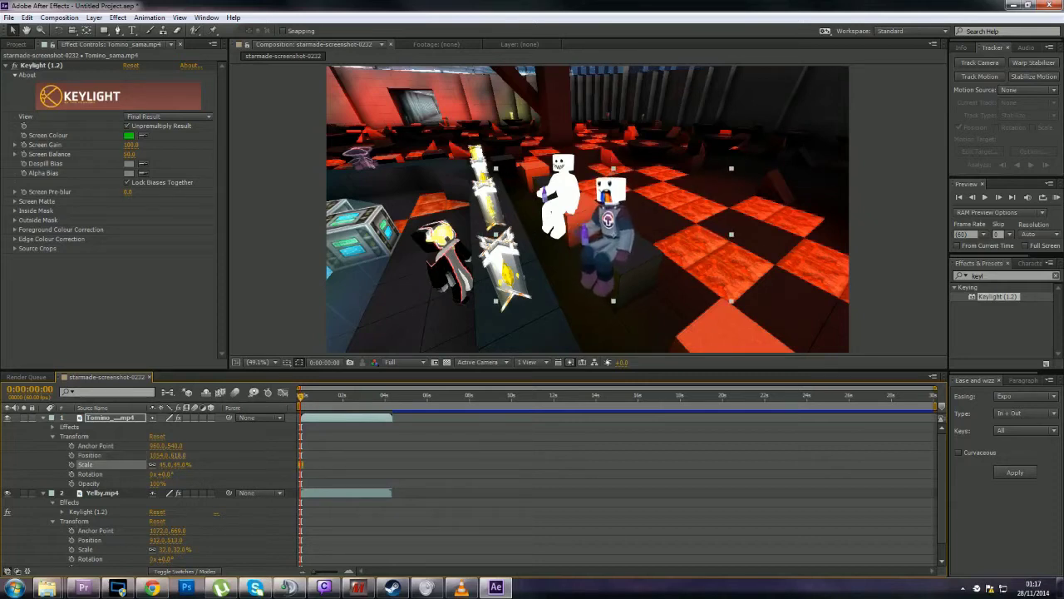
{"action": "mouse_move", "coordinate": [178, 455]}
{"action": "left_mouse_down"}
{"action": "mouse_move", "coordinate": [187, 456]}
{"action": "mouse_move", "coordinate": [157, 455]}
{"action": "left_mouse_up"}
{"action": "left_click", "coordinate": [198, 458]}
{"action": "scroll", "coordinate": [150, 465], "scroll_direction": "down", "scroll_amount": 2}
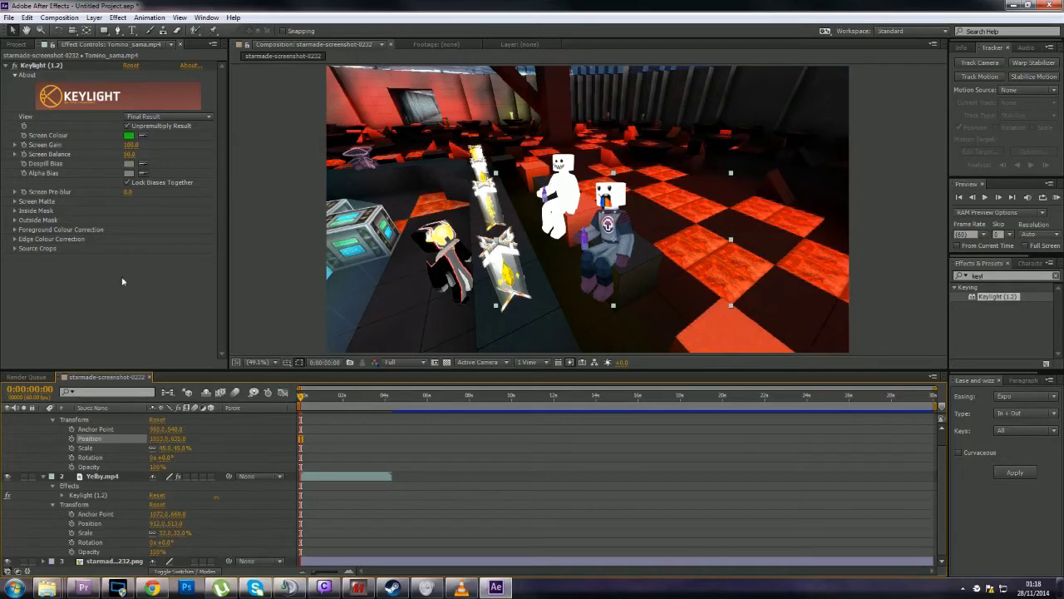
Add Dave.mp4 to the composition as the top layer and remove its green background with Keylight
{"action": "left_click", "coordinate": [19, 45]}
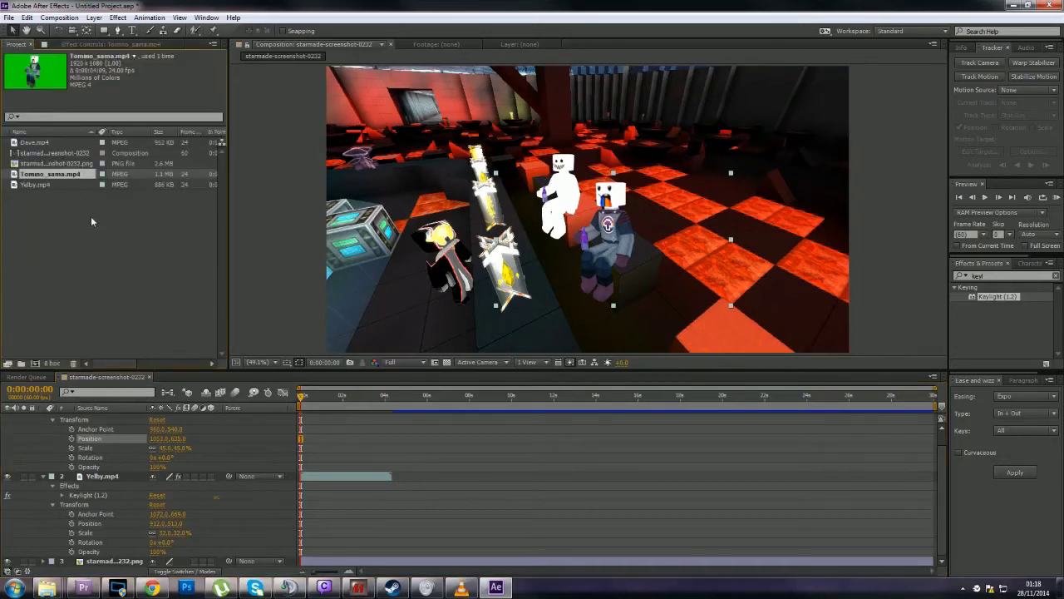
{"action": "left_click", "coordinate": [14, 186]}
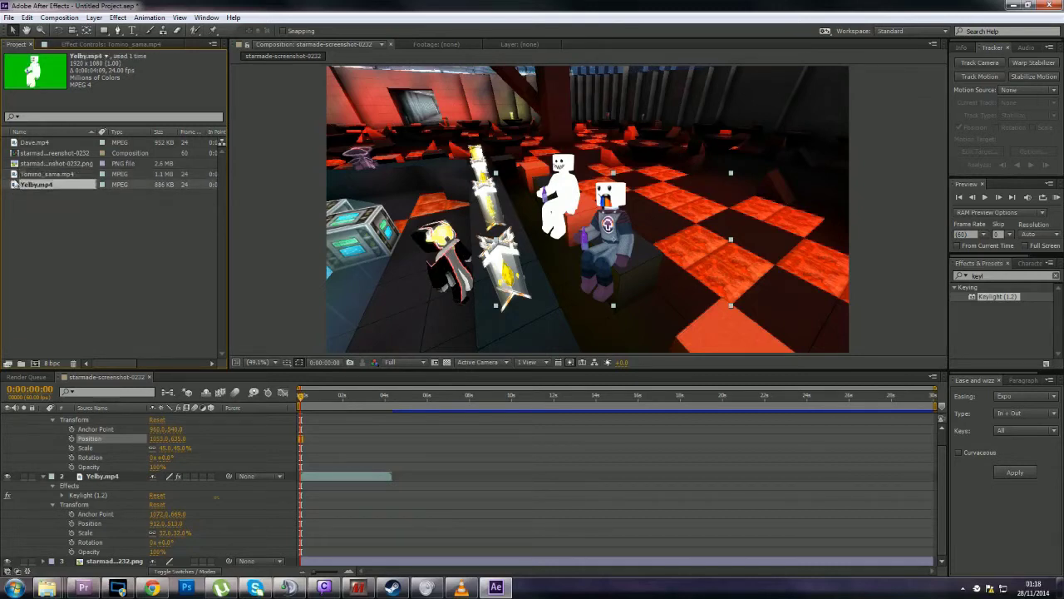
{"action": "left_click_drag", "start_coordinate": [13, 143], "coordinate": [106, 418]}
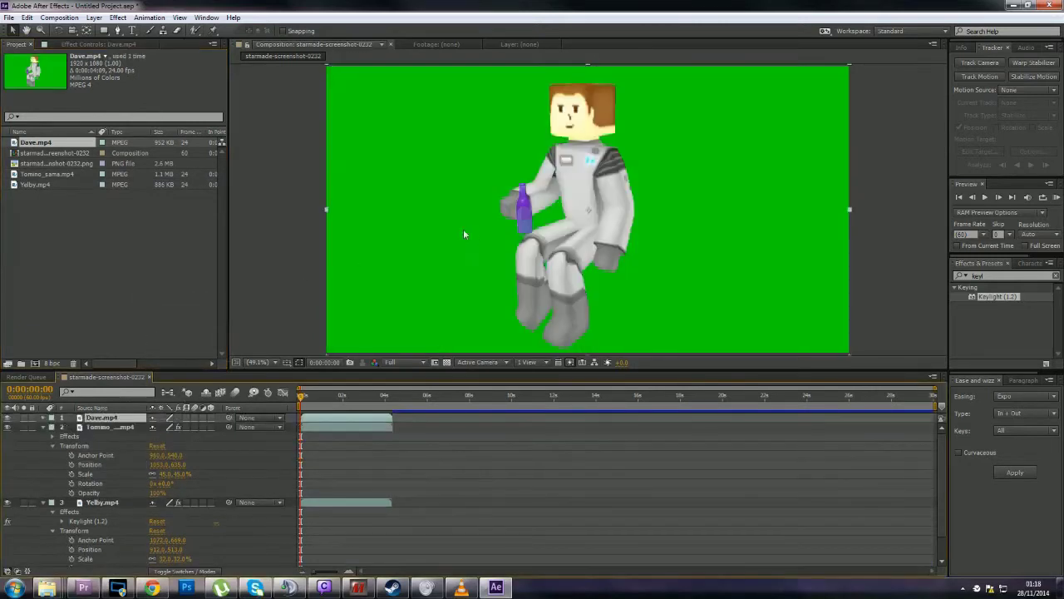
{"action": "left_click_drag", "start_coordinate": [982, 297], "coordinate": [731, 247]}
{"action": "left_click", "coordinate": [143, 136]}
{"action": "left_click", "coordinate": [378, 200]}
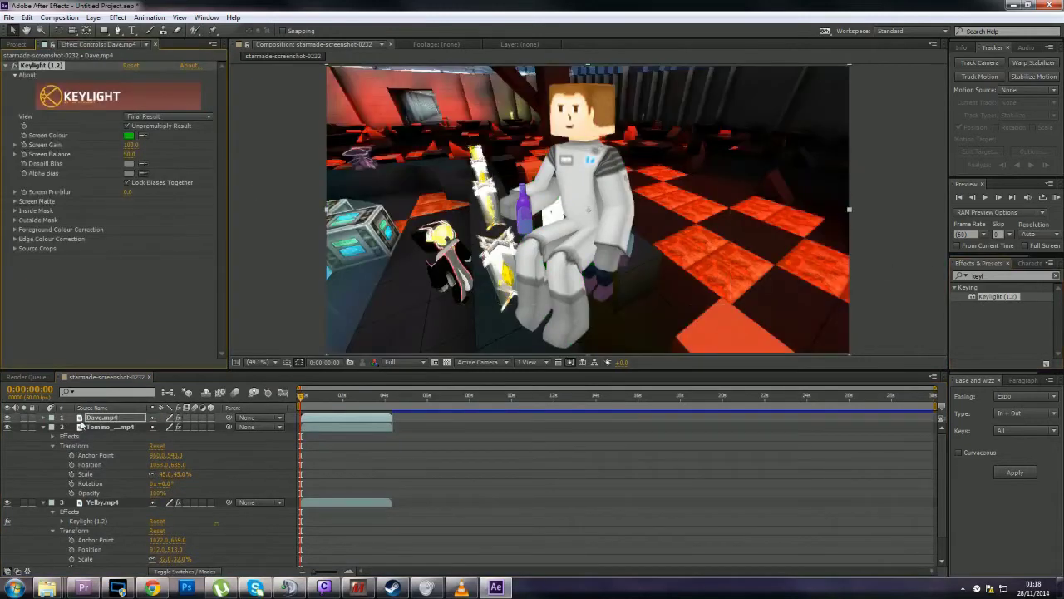
Move the Dave.mp4 layer below Yelby.mp4 and above the background screenshot in the layer order
{"action": "left_click_drag", "start_coordinate": [81, 418], "coordinate": [83, 584]}
{"action": "left_click", "coordinate": [83, 586]}
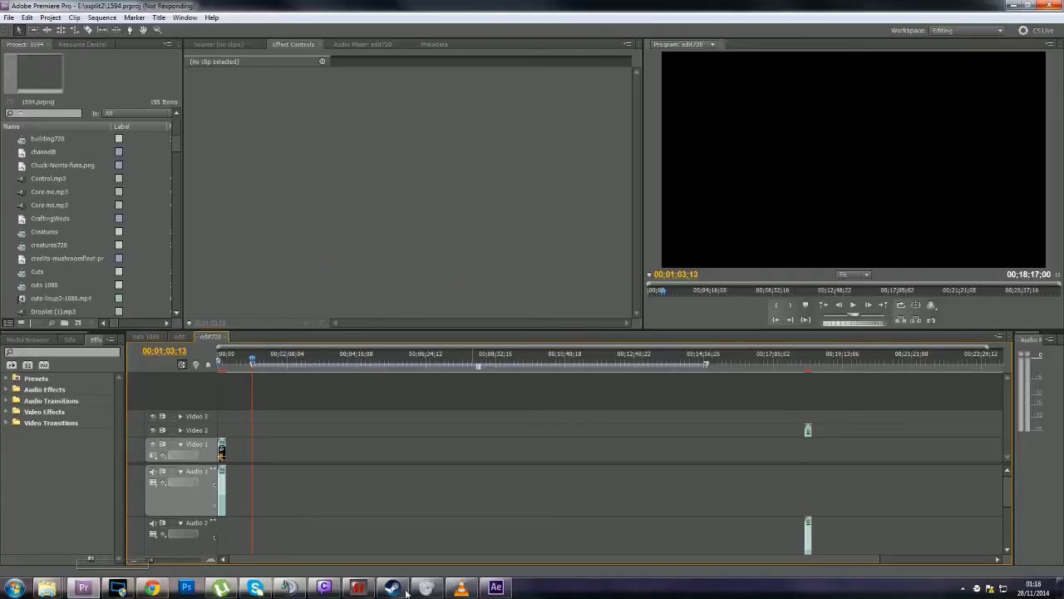
{"action": "left_click", "coordinate": [497, 586]}
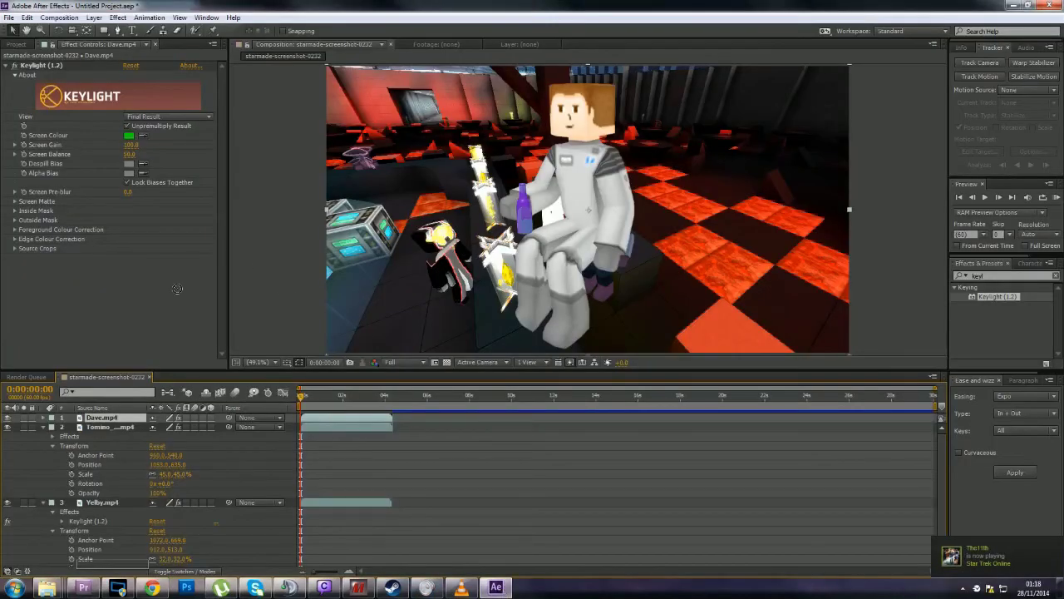
{"action": "mouse_move", "coordinate": [185, 317]}
{"action": "left_mouse_down"}
{"action": "mouse_move", "coordinate": [413, 504]}
{"action": "mouse_move", "coordinate": [426, 496]}
{"action": "left_mouse_up"}
{"action": "left_click", "coordinate": [428, 495]}
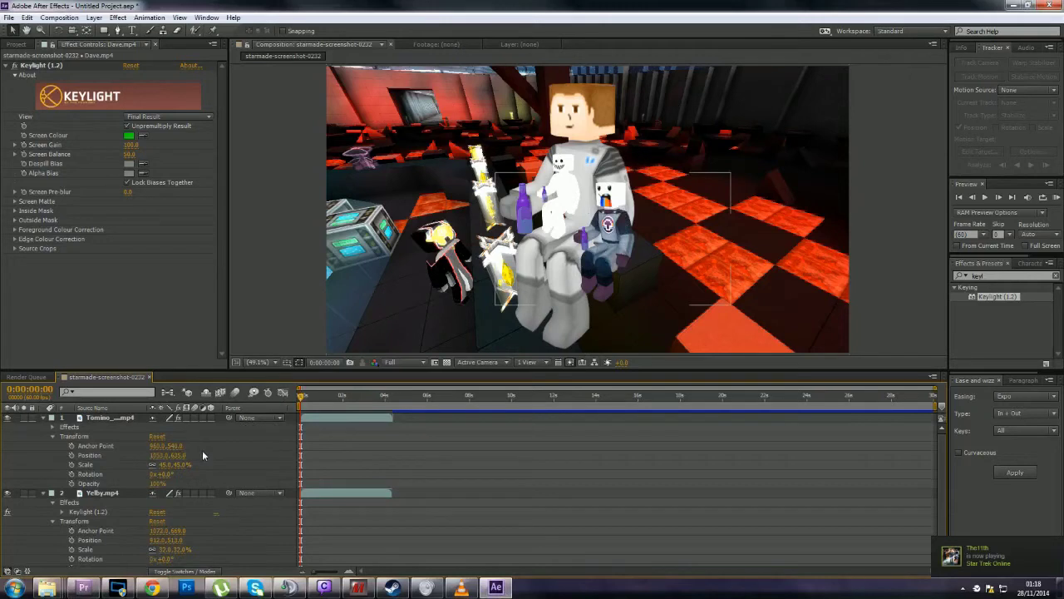
Scale the Dave.mp4 layer to 19%, place it at about 728, 335 on the farthest stool and rotate it to -5°
{"action": "scroll", "coordinate": [202, 450], "scroll_direction": "down", "scroll_amount": 1}
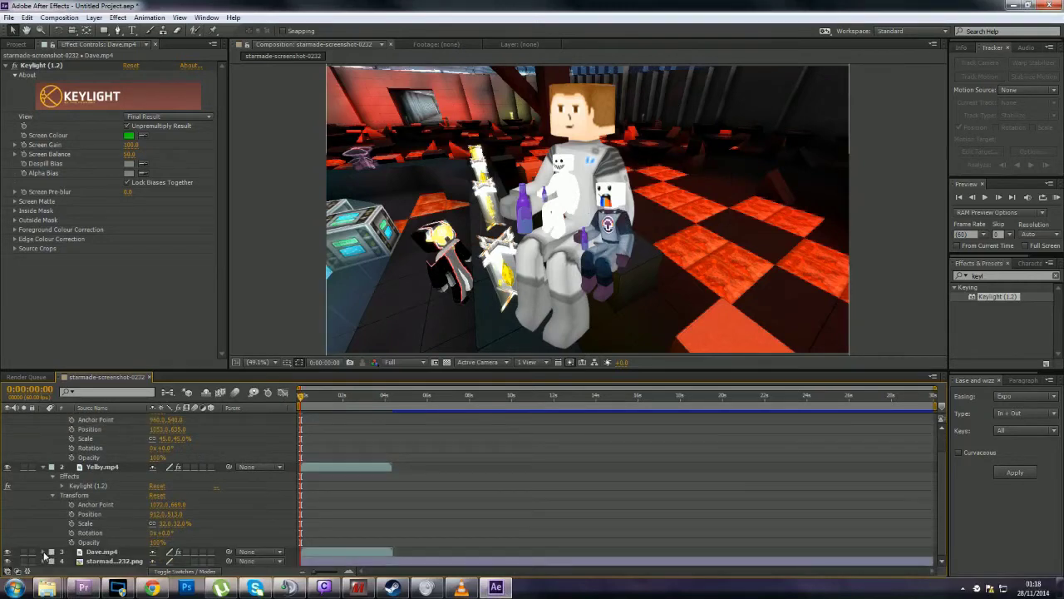
{"action": "left_click", "coordinate": [43, 552]}
{"action": "scroll", "coordinate": [135, 524], "scroll_direction": "down", "scroll_amount": 2}
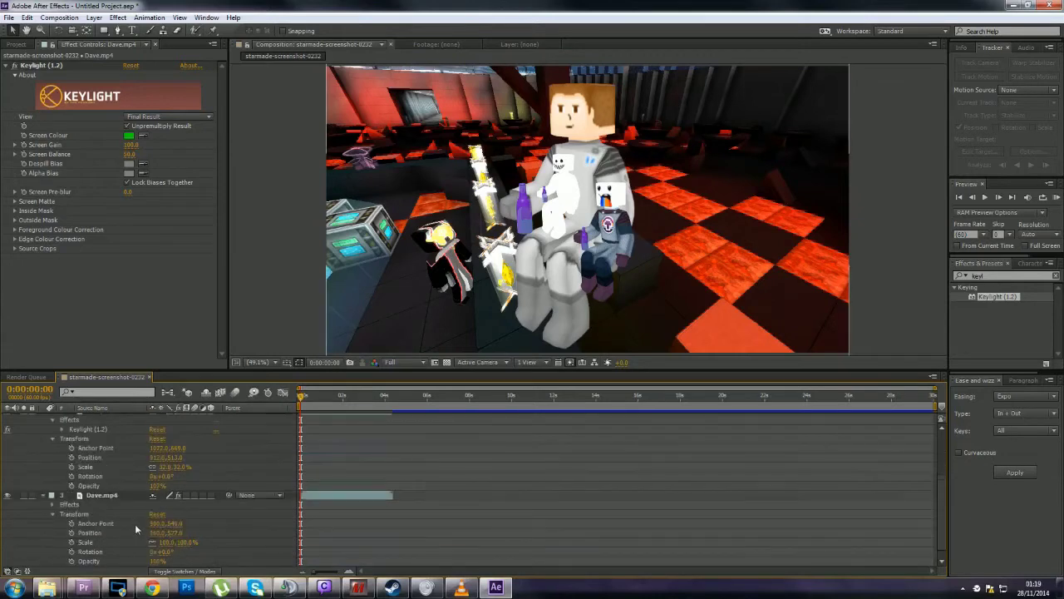
{"action": "scroll", "coordinate": [135, 524], "scroll_direction": "down", "scroll_amount": 1}
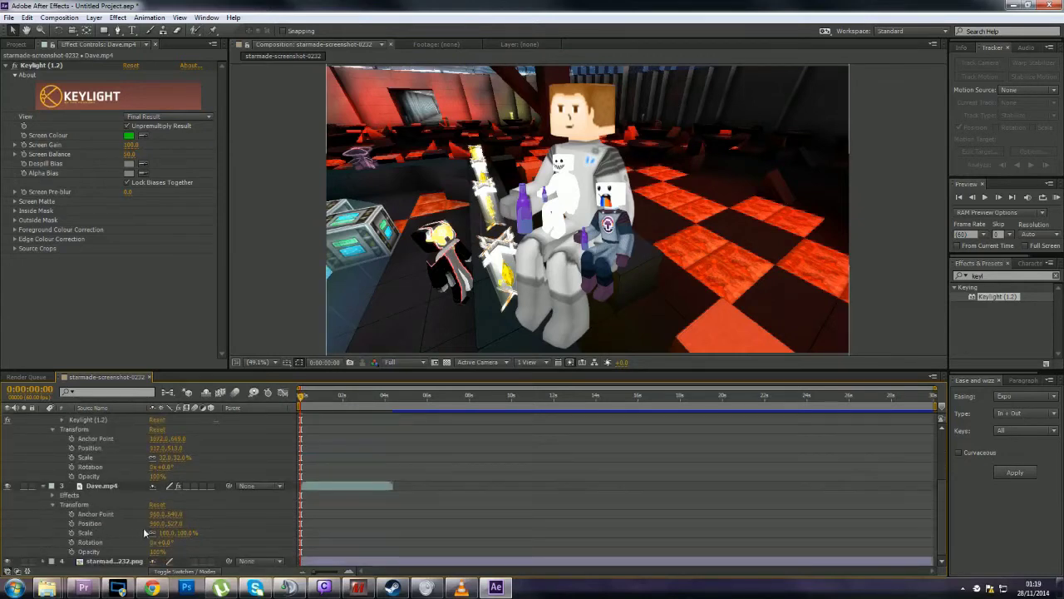
{"action": "left_click_drag", "start_coordinate": [170, 532], "coordinate": [116, 533]}
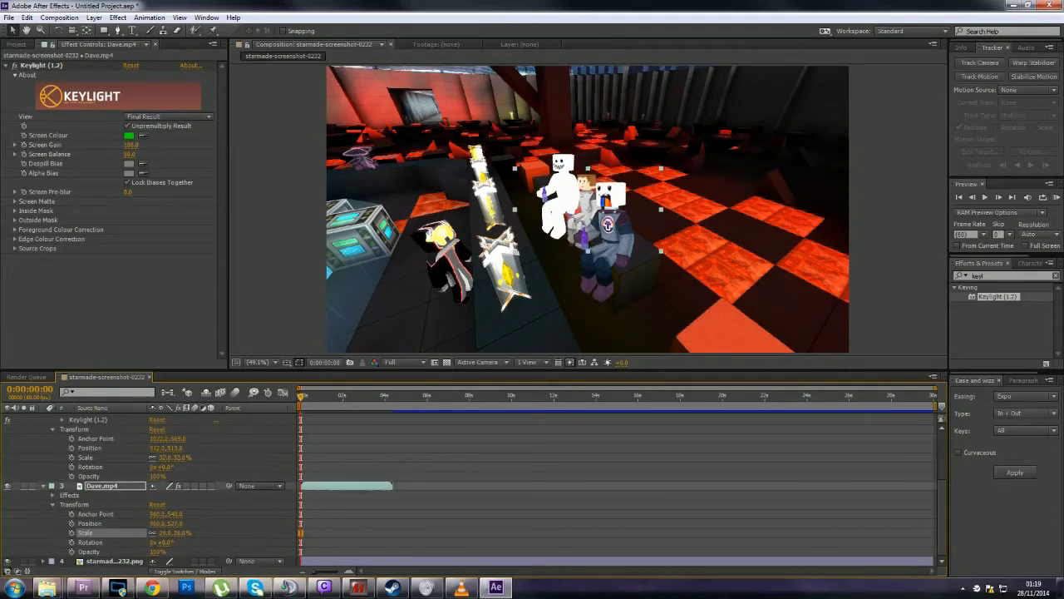
{"action": "left_click", "coordinate": [158, 514]}
{"action": "left_click_drag", "start_coordinate": [156, 523], "coordinate": [68, 523]}
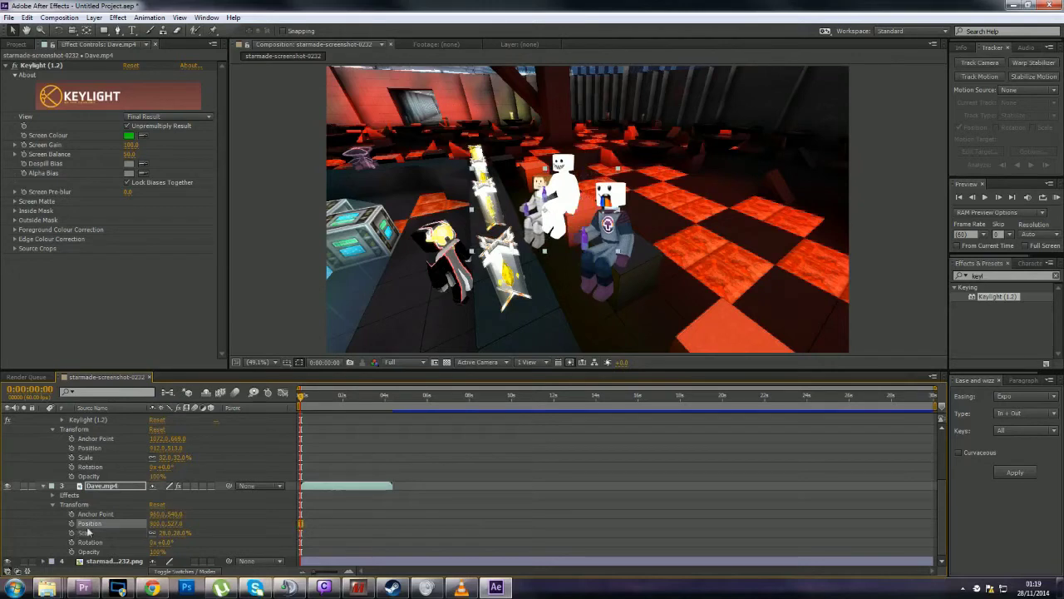
{"action": "left_click_drag", "start_coordinate": [176, 523], "coordinate": [149, 523]}
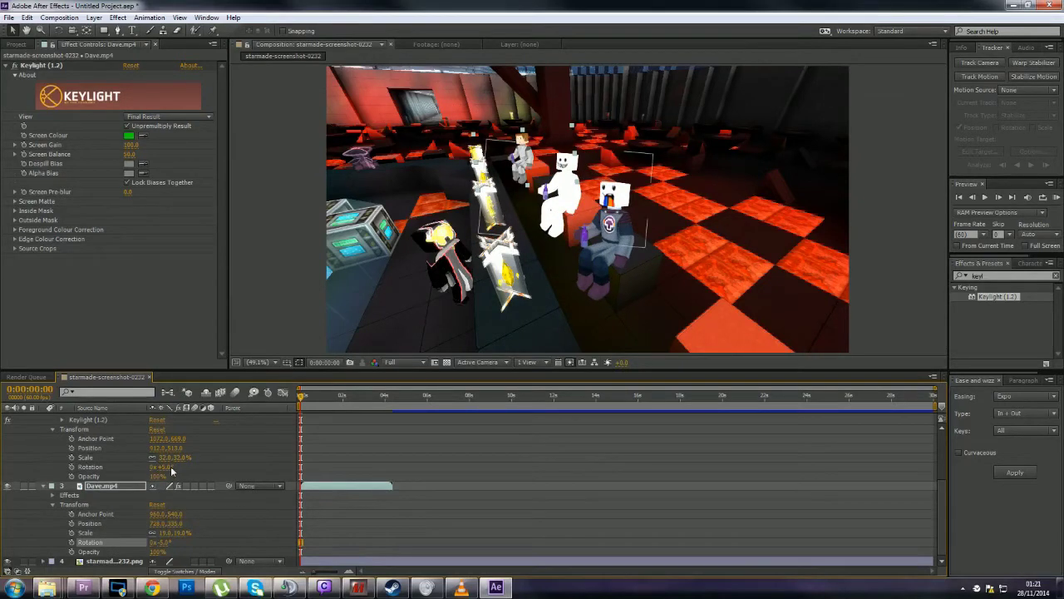
Set the Yelby.mp4 layer's rotation to 0°
{"action": "left_click", "coordinate": [170, 468]}
{"action": "key", "text": "Return"}
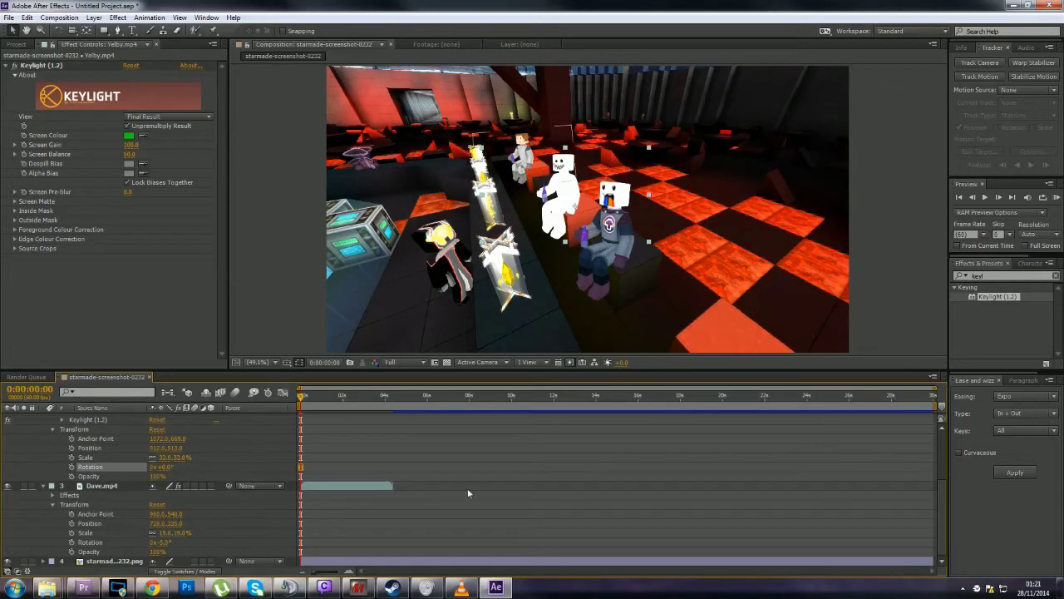
End the work area where the character clips end, and collapse the properties of the three character layers
{"action": "left_click_drag", "start_coordinate": [933, 408], "coordinate": [397, 407]}
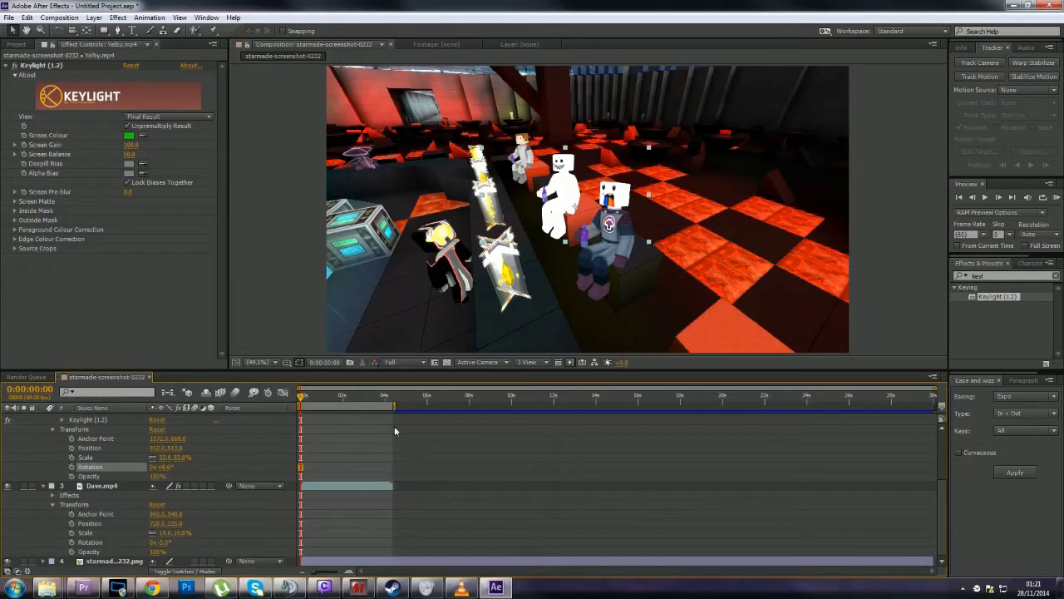
{"action": "left_click", "coordinate": [43, 485]}
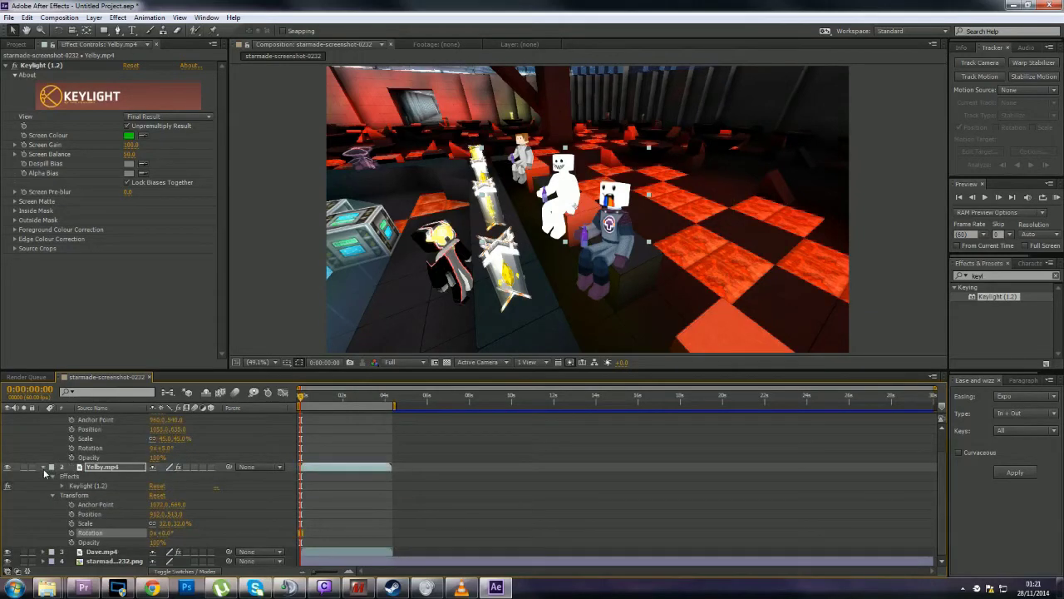
{"action": "left_click", "coordinate": [44, 467]}
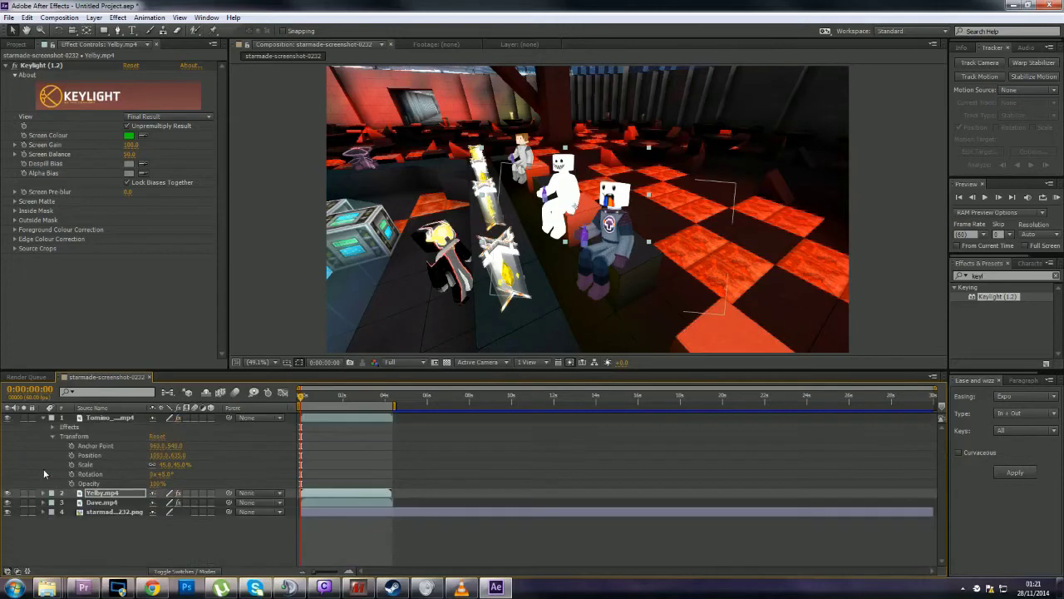
{"action": "left_click", "coordinate": [43, 418]}
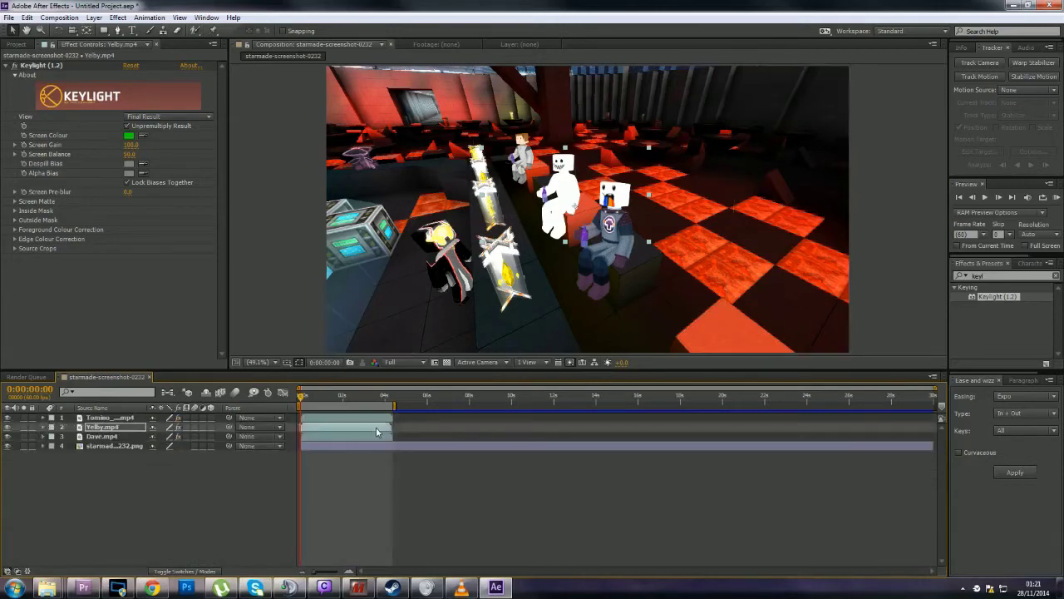
Save the project as barscene.aep and render the composition to barscene.avi with Best Settings and the Lossless output module
{"action": "left_click", "coordinate": [103, 427]}
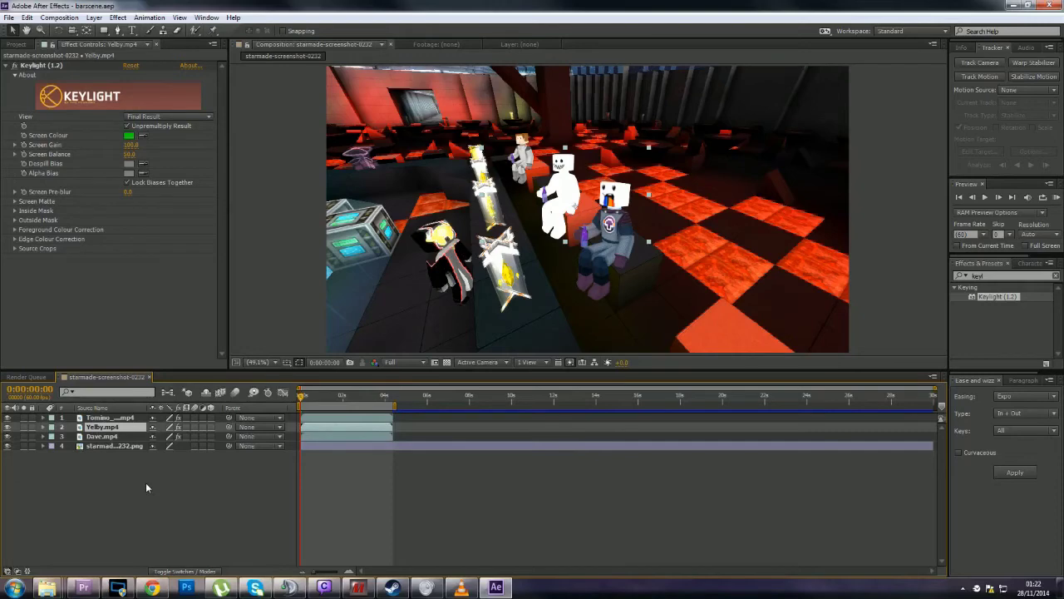
{"action": "left_click", "coordinate": [7, 19]}
{"action": "key", "text": "ctrl+m"}
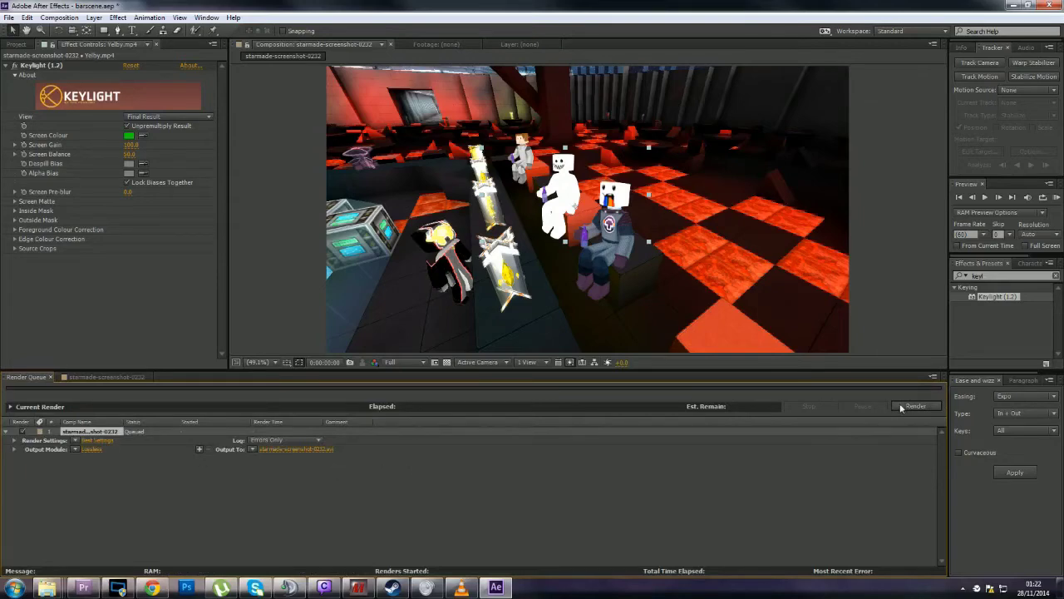
{"action": "left_click", "coordinate": [310, 449]}
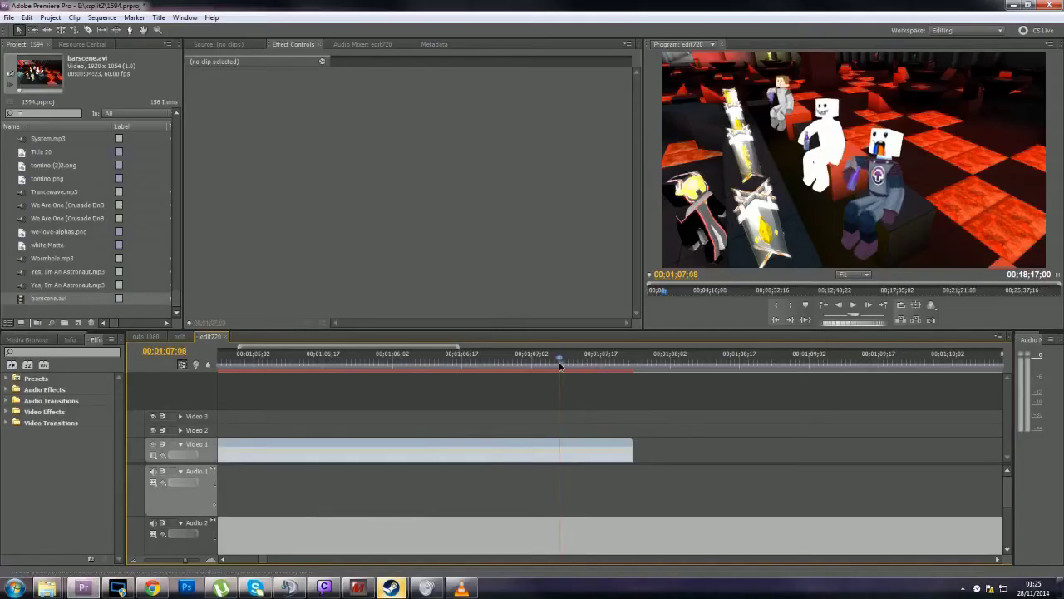
In Premiere Pro, examine the last frames of the barscene.avi clip in the edit720 sequence
{"action": "left_click_drag", "start_coordinate": [570, 365], "coordinate": [616, 364]}
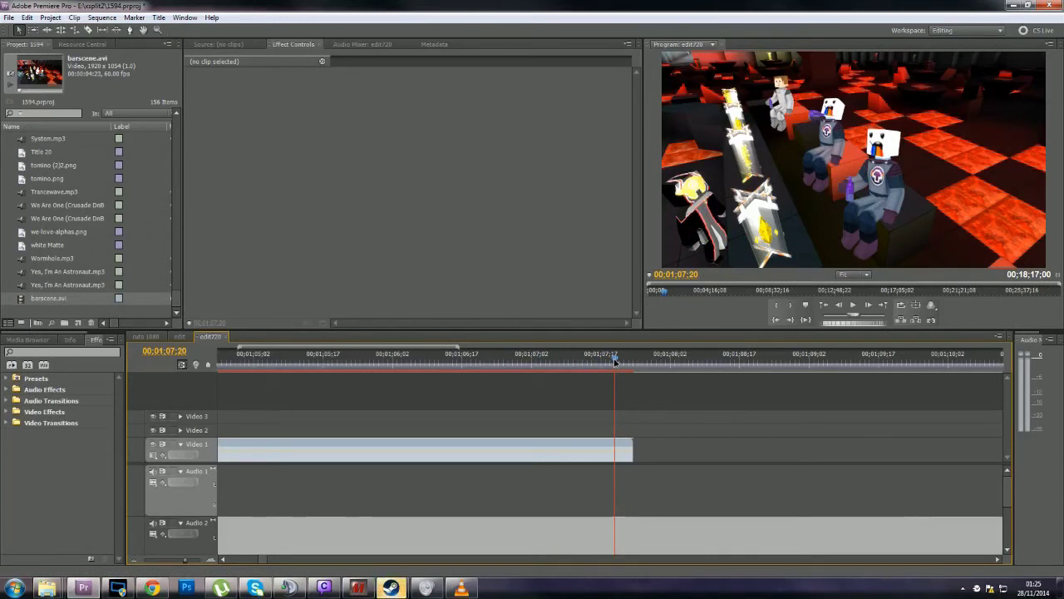
{"action": "left_click_drag", "start_coordinate": [615, 363], "coordinate": [595, 389]}
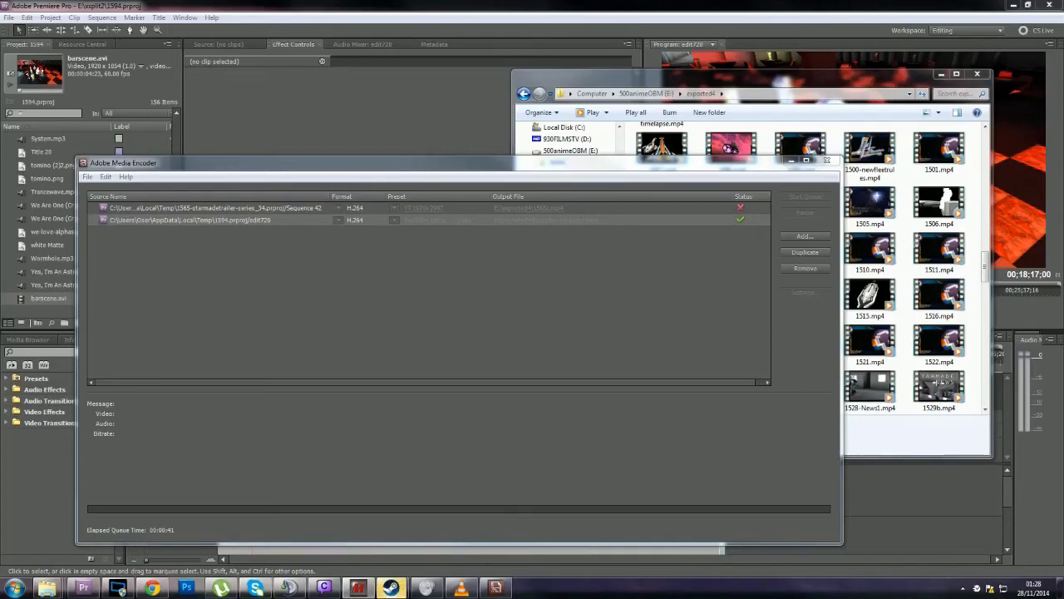
Close Media Encoder and open the exported foryelby-barscene.mp4 from the exported4 folder for playback
{"action": "left_click", "coordinate": [827, 160]}
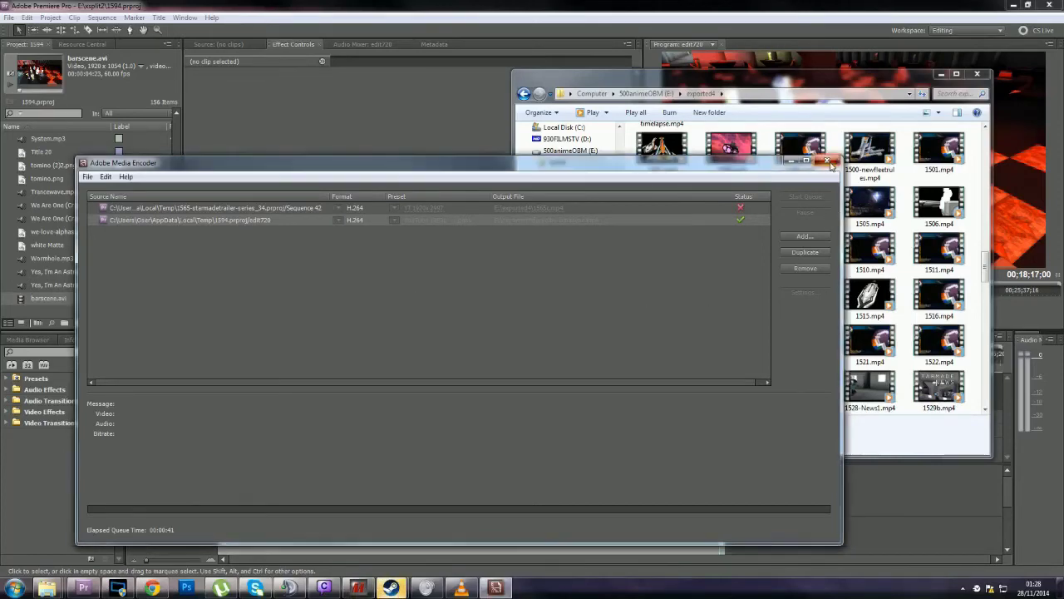
{"action": "left_click", "coordinate": [861, 295]}
{"action": "scroll", "coordinate": [861, 296], "scroll_direction": "down", "scroll_amount": 10}
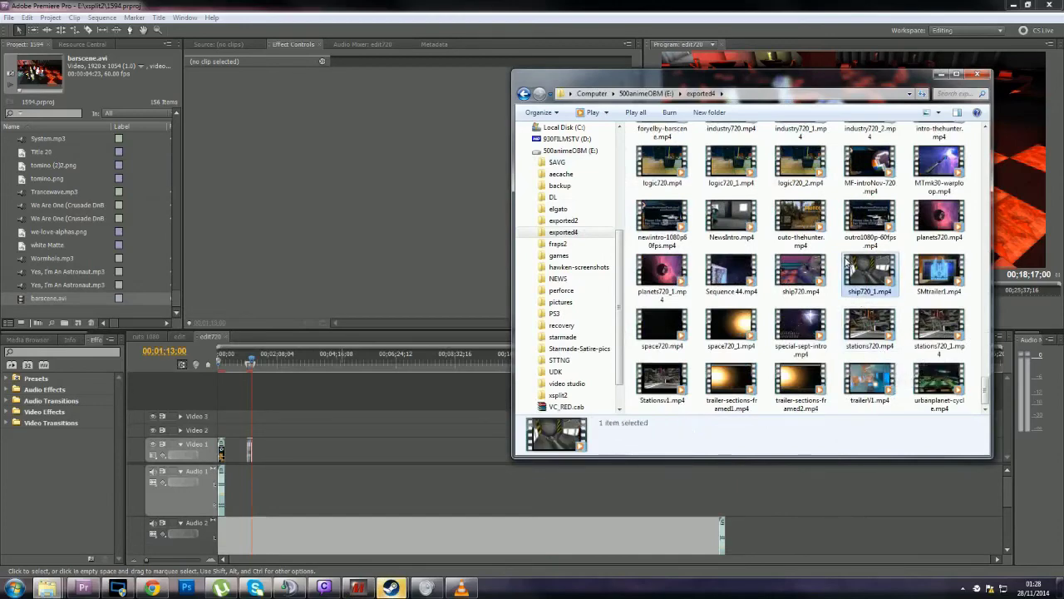
{"action": "scroll", "coordinate": [678, 265], "scroll_direction": "up", "scroll_amount": 3}
{"action": "double_click", "coordinate": [656, 271]}
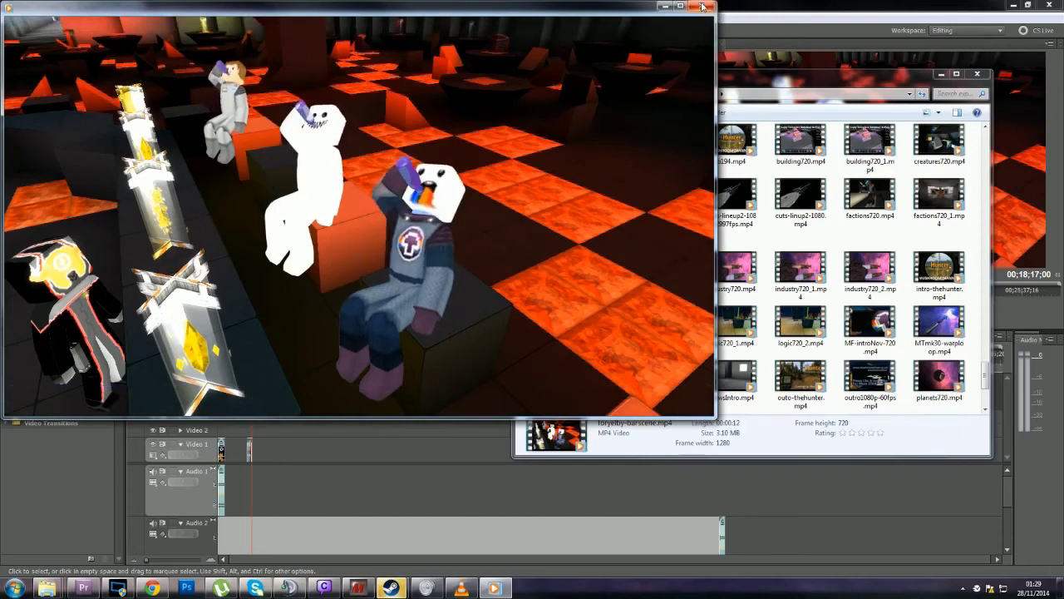
Watch the exported bar scene video in full screen
{"action": "double_click", "coordinate": [640, 212]}
{"action": "mouse_move", "coordinate": [787, 243]}
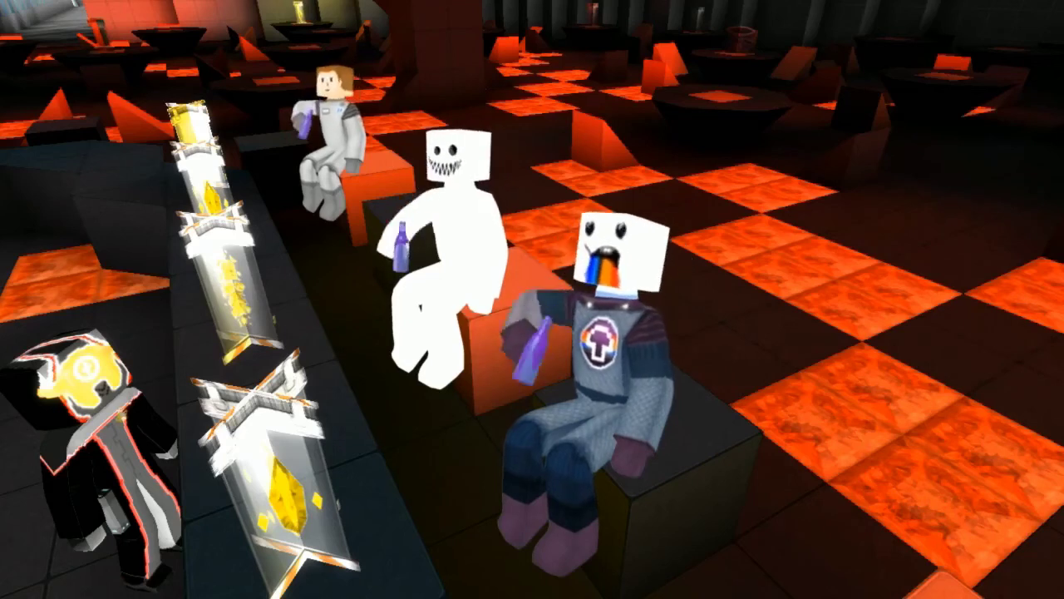
{"action": "mouse_move", "coordinate": [929, 277]}
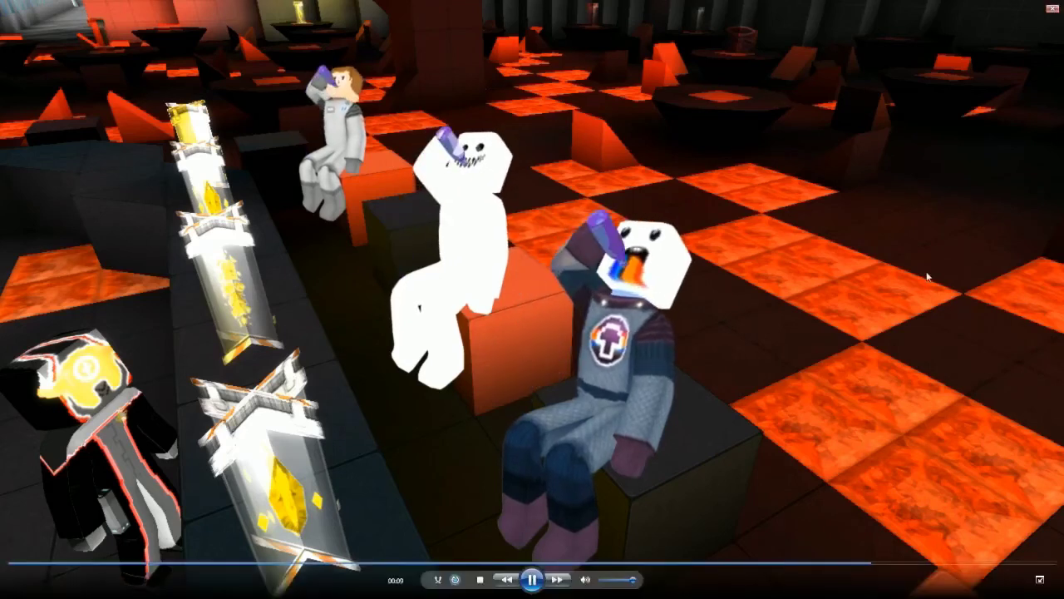